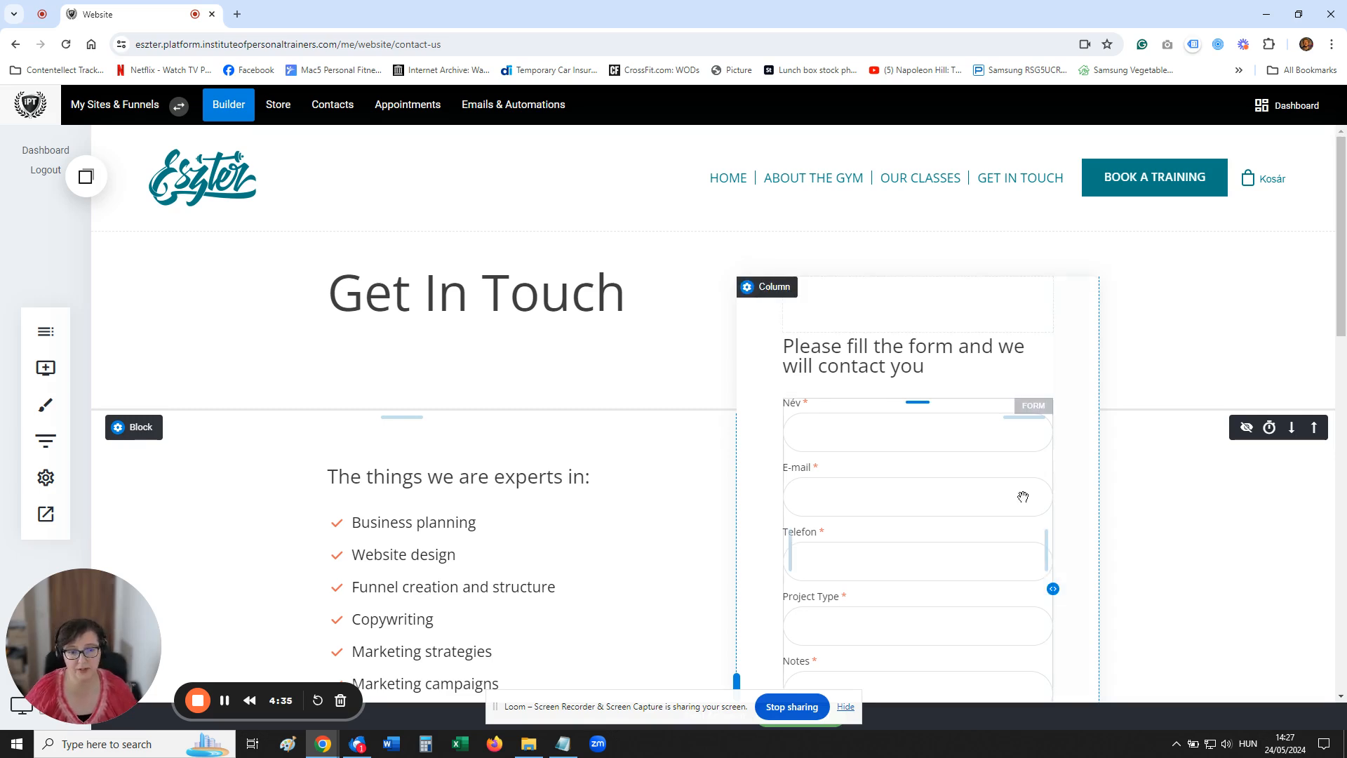
In the contact form's settings, add a new subscriber list named Contact Form to its email marketing connection
click(905, 475)
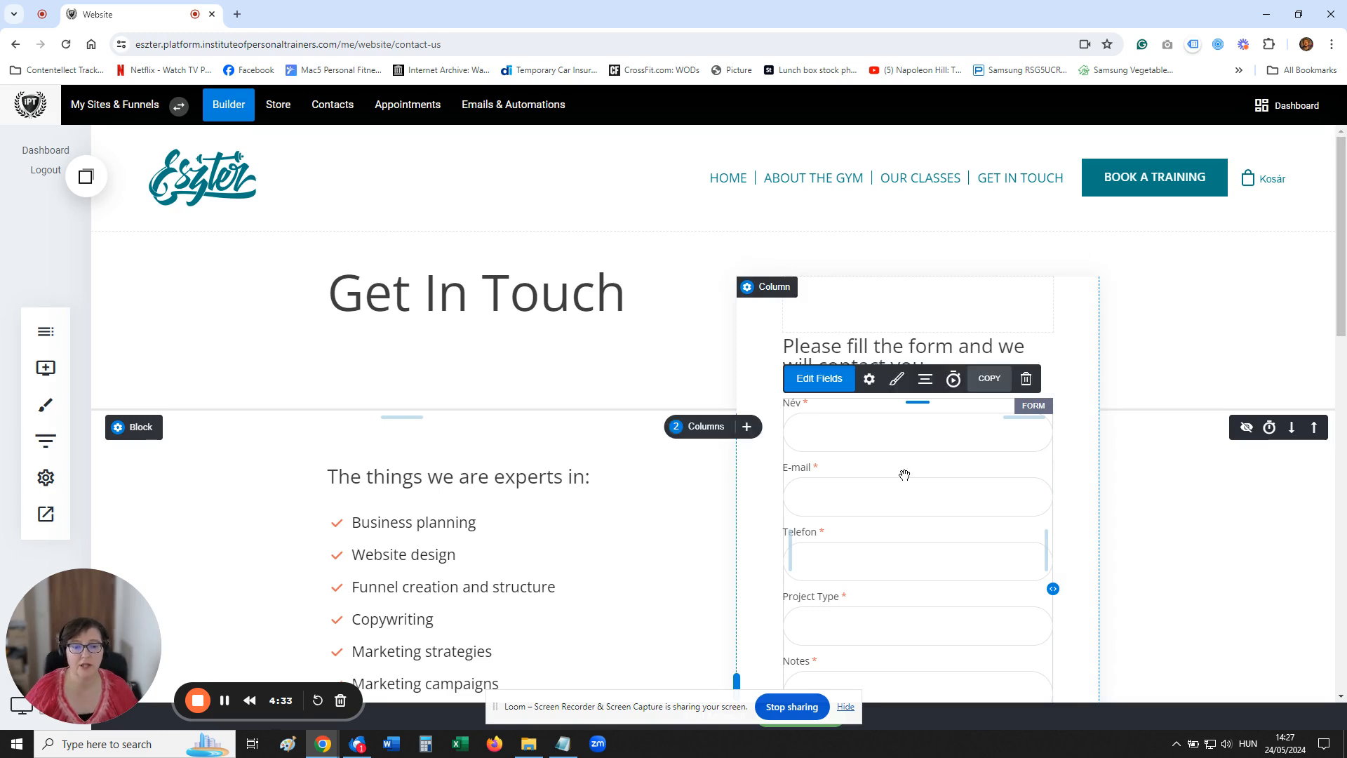
click(870, 380)
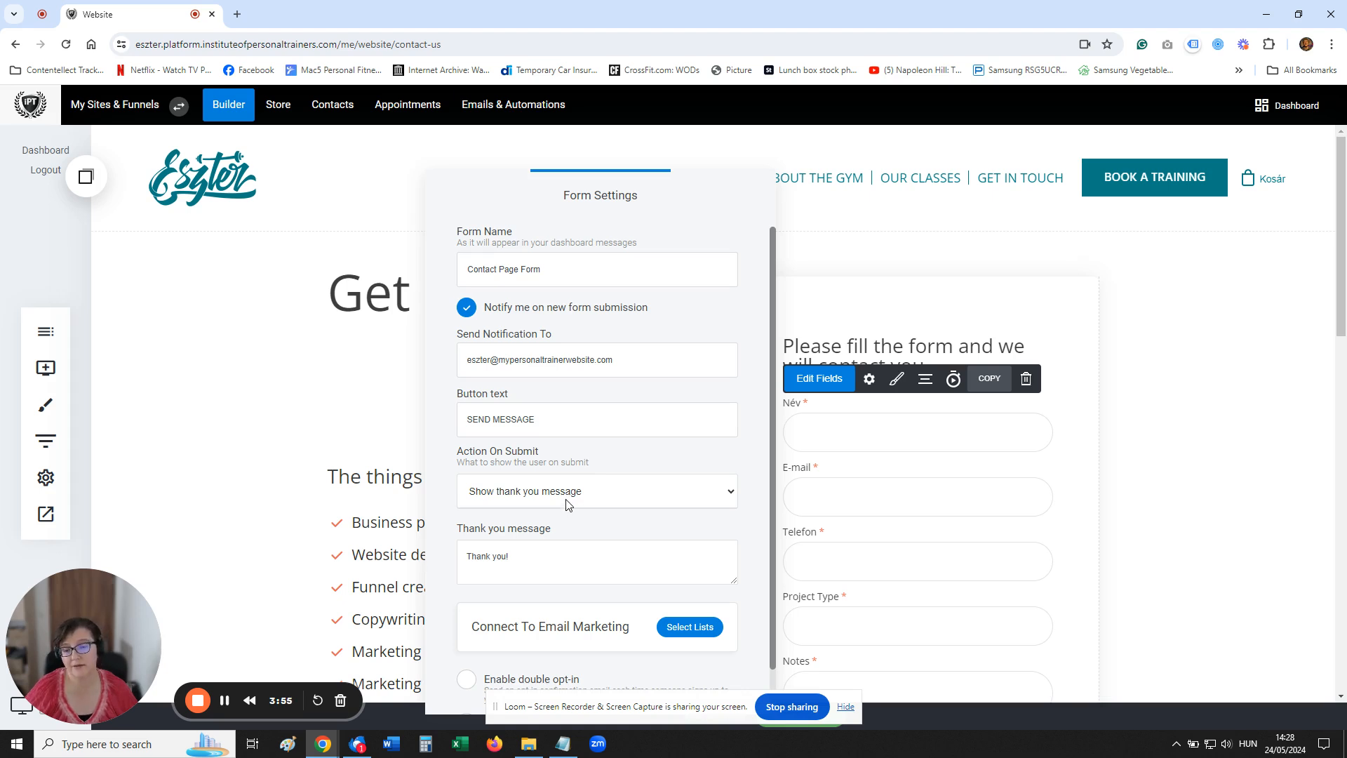
scroll(644, 635, down, 1)
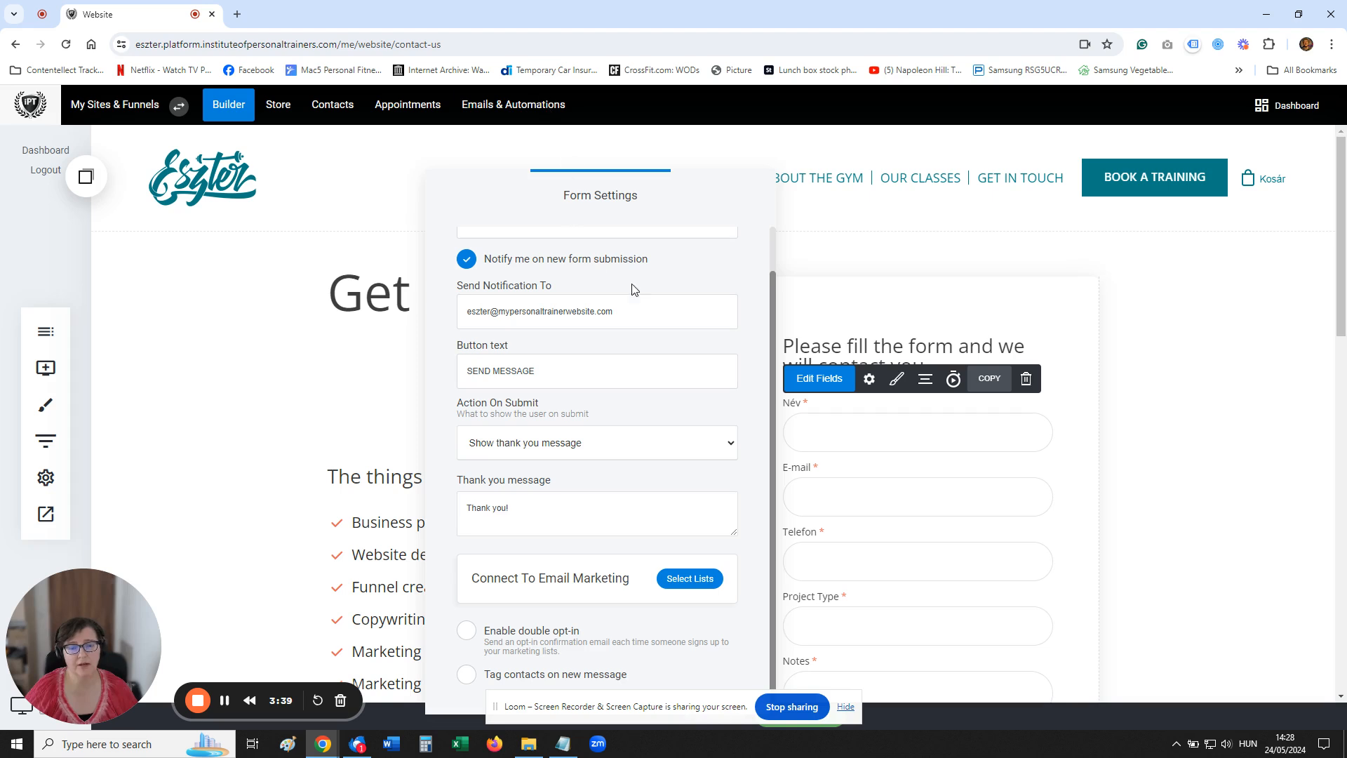
click(679, 579)
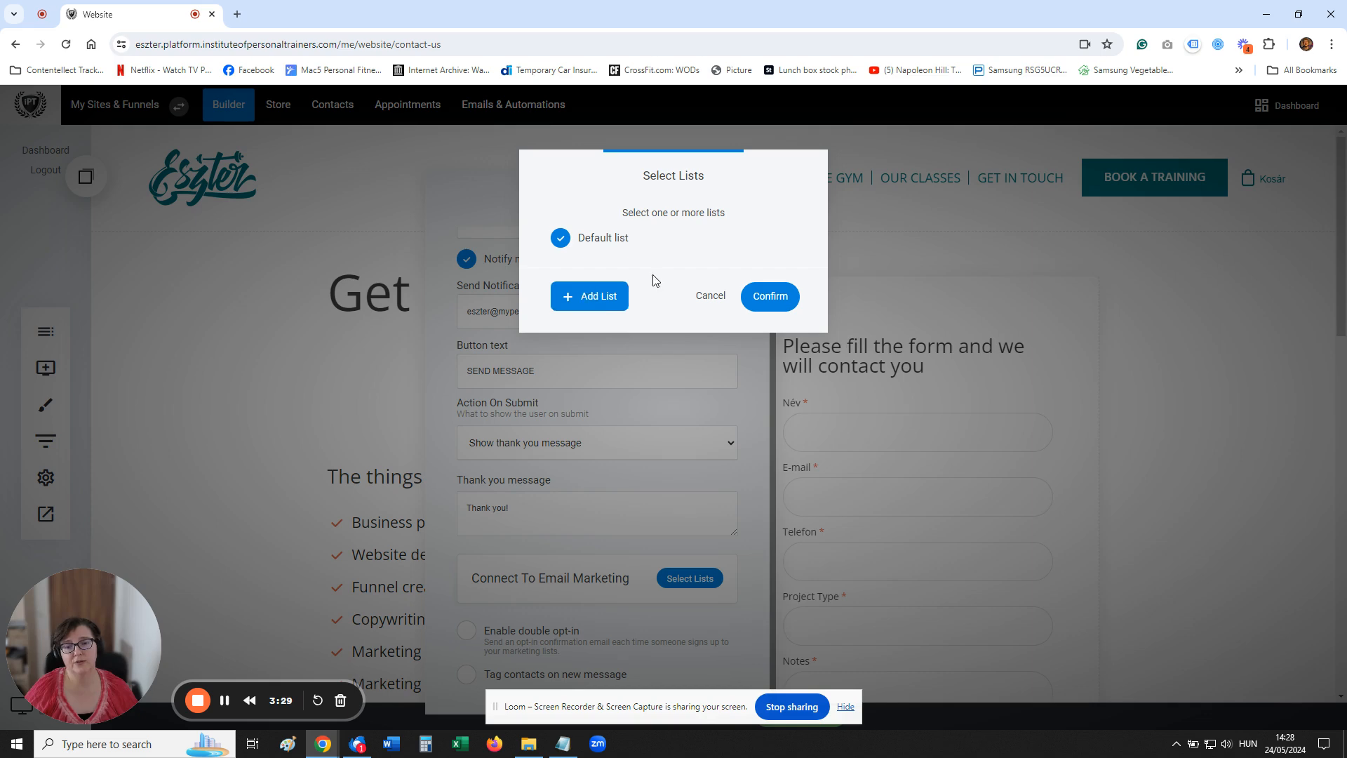
click(601, 302)
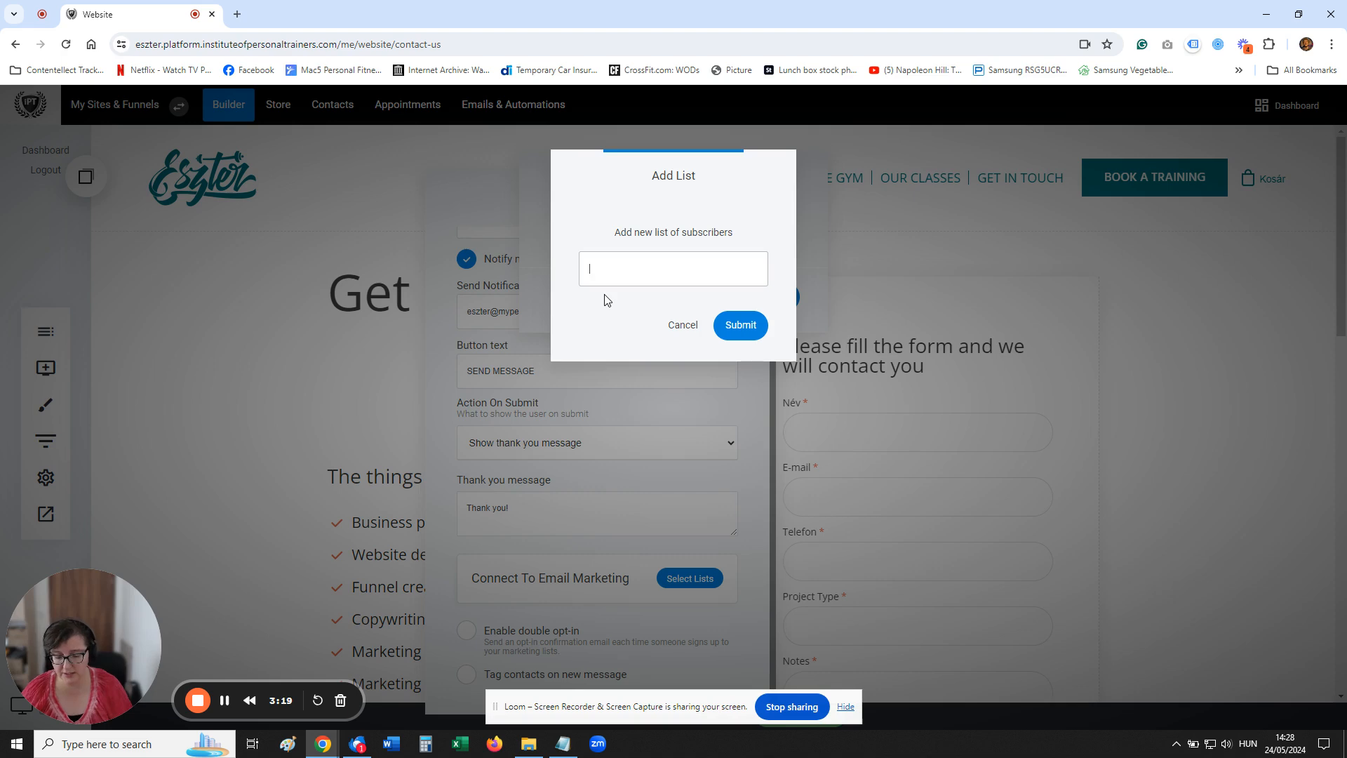
text(Contact Form)
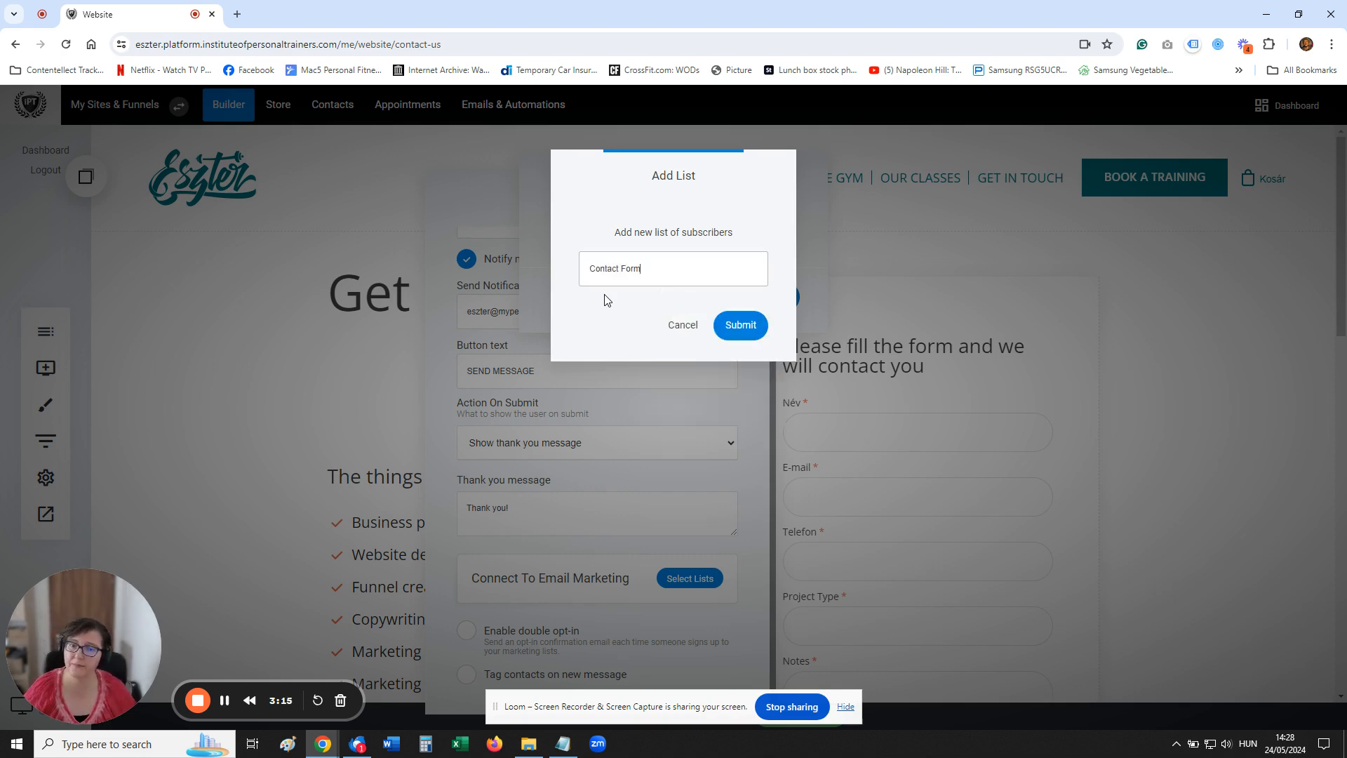
click(739, 327)
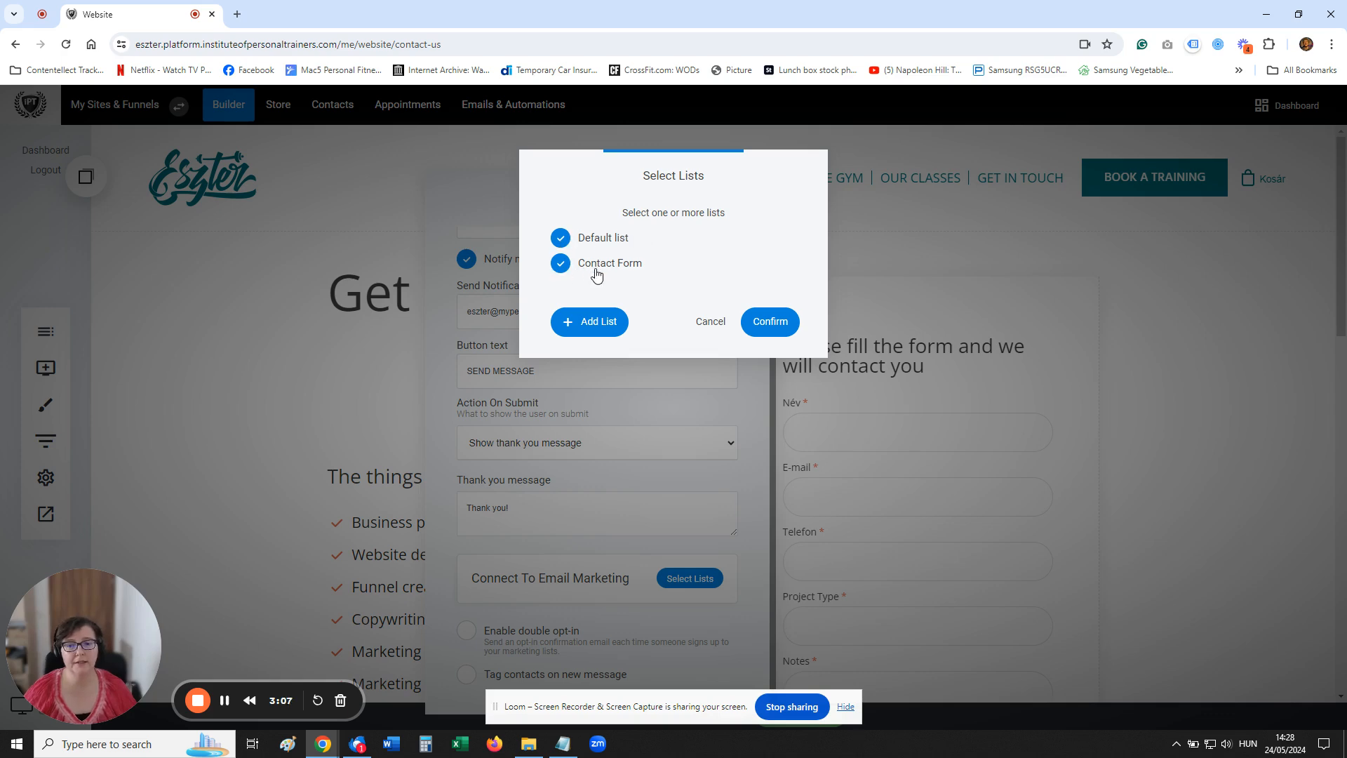
Connect the form only to the Contact Form list by deselecting Default list, and save the page changes
click(561, 240)
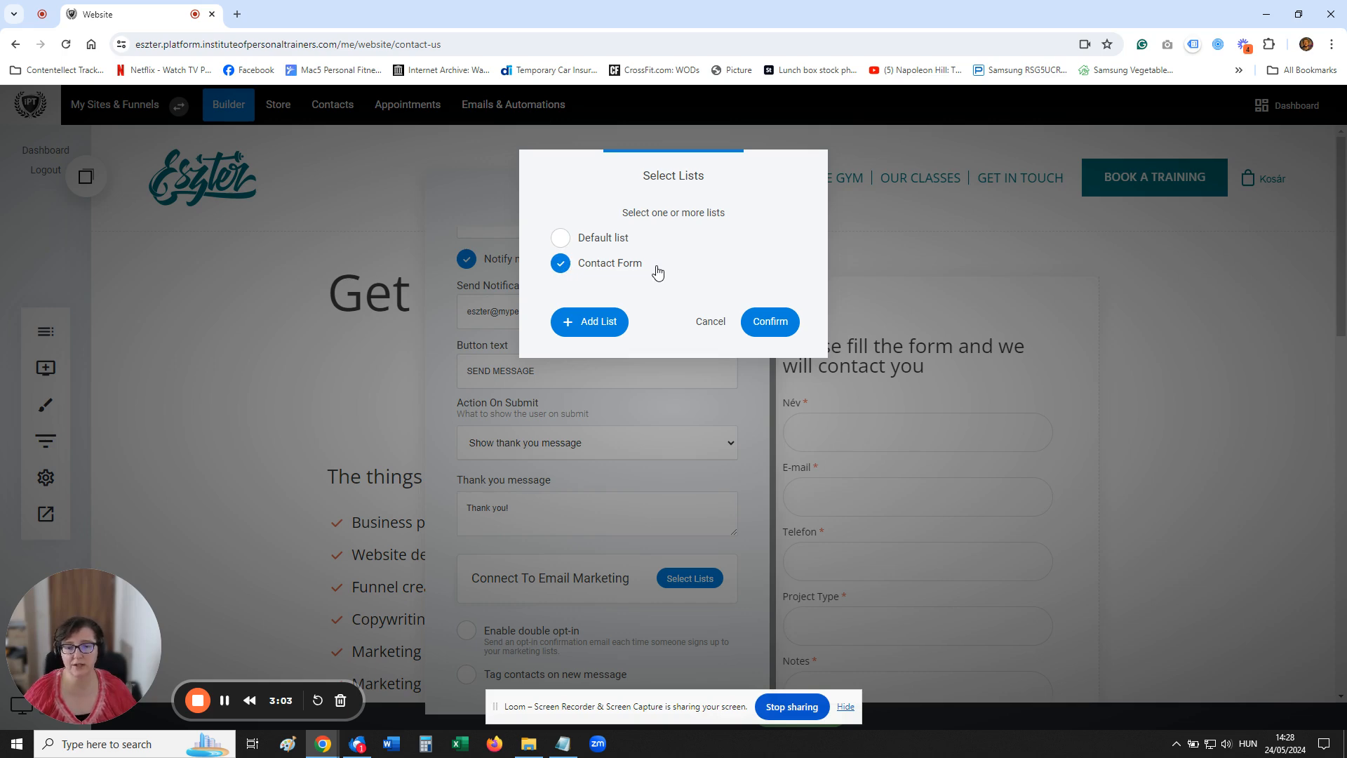
click(771, 323)
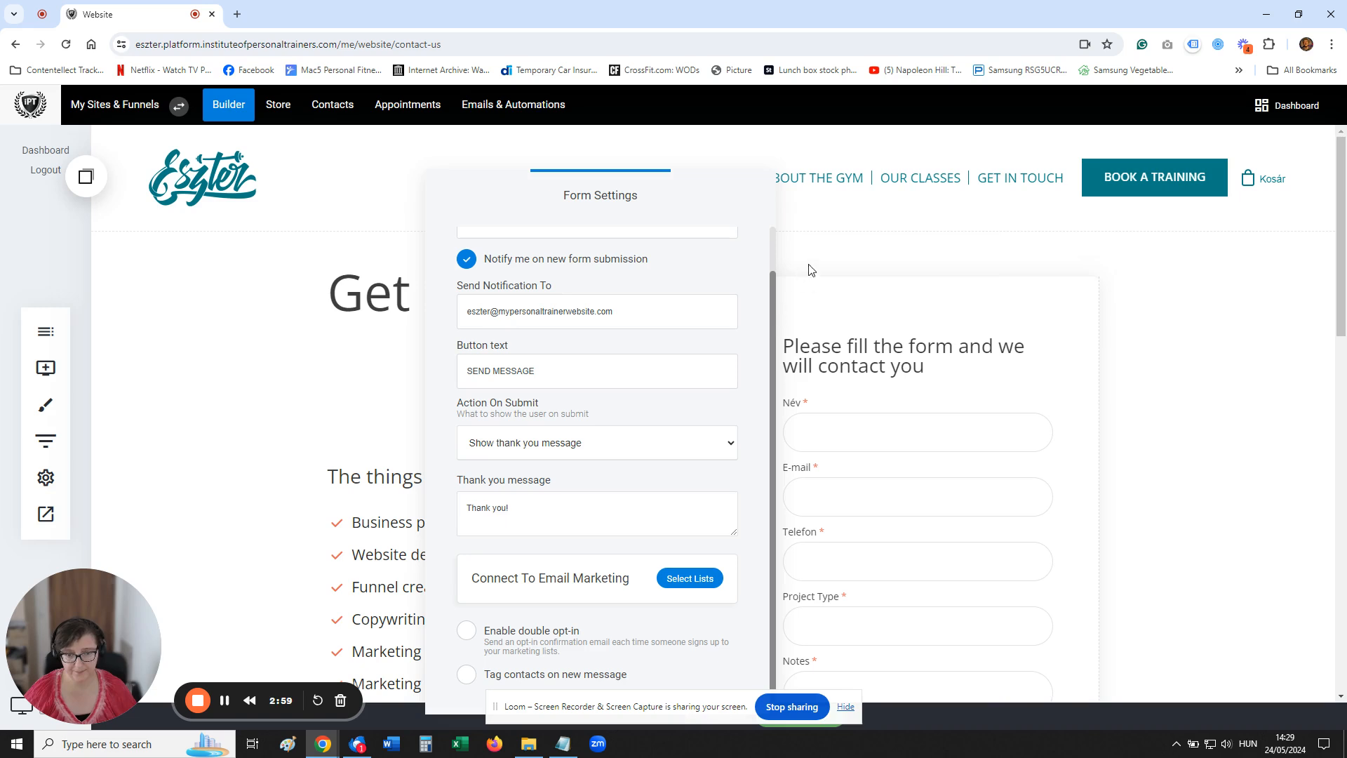
click(812, 267)
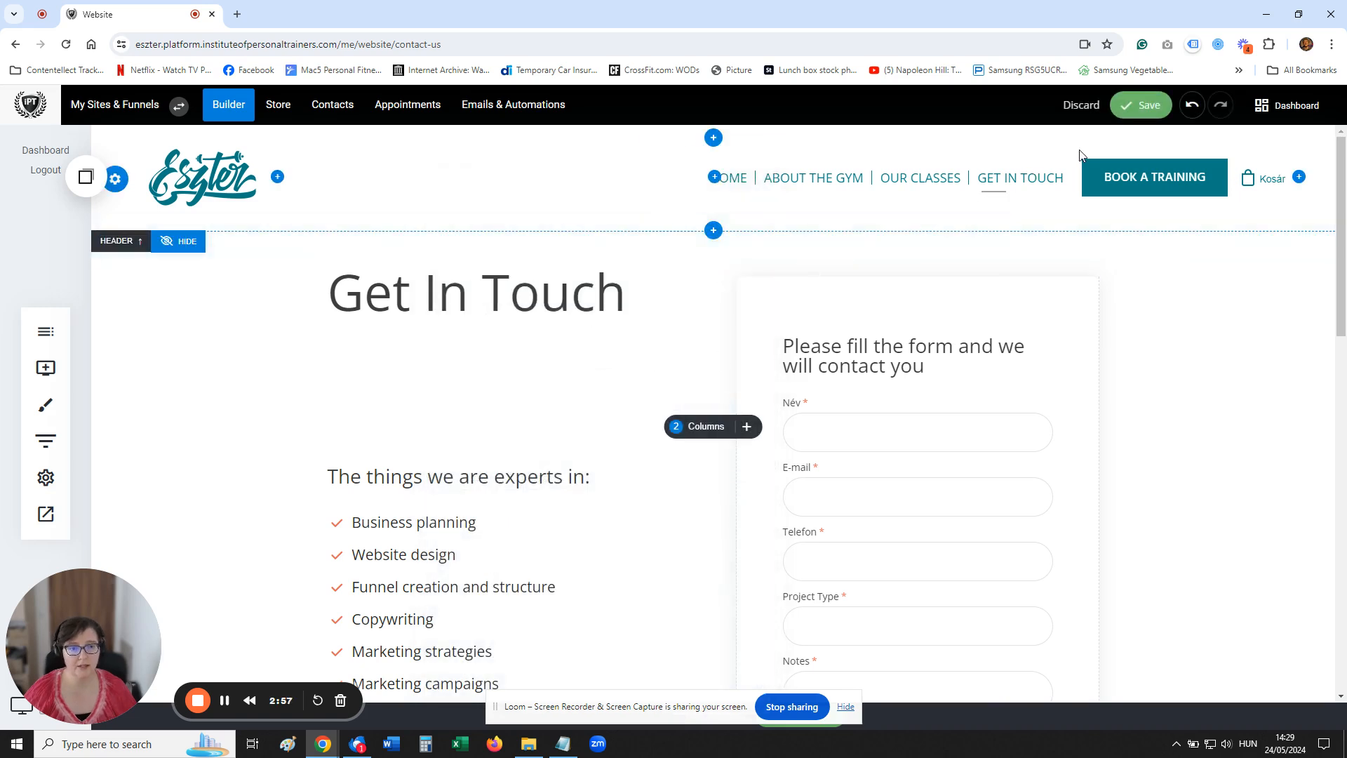
click(1142, 113)
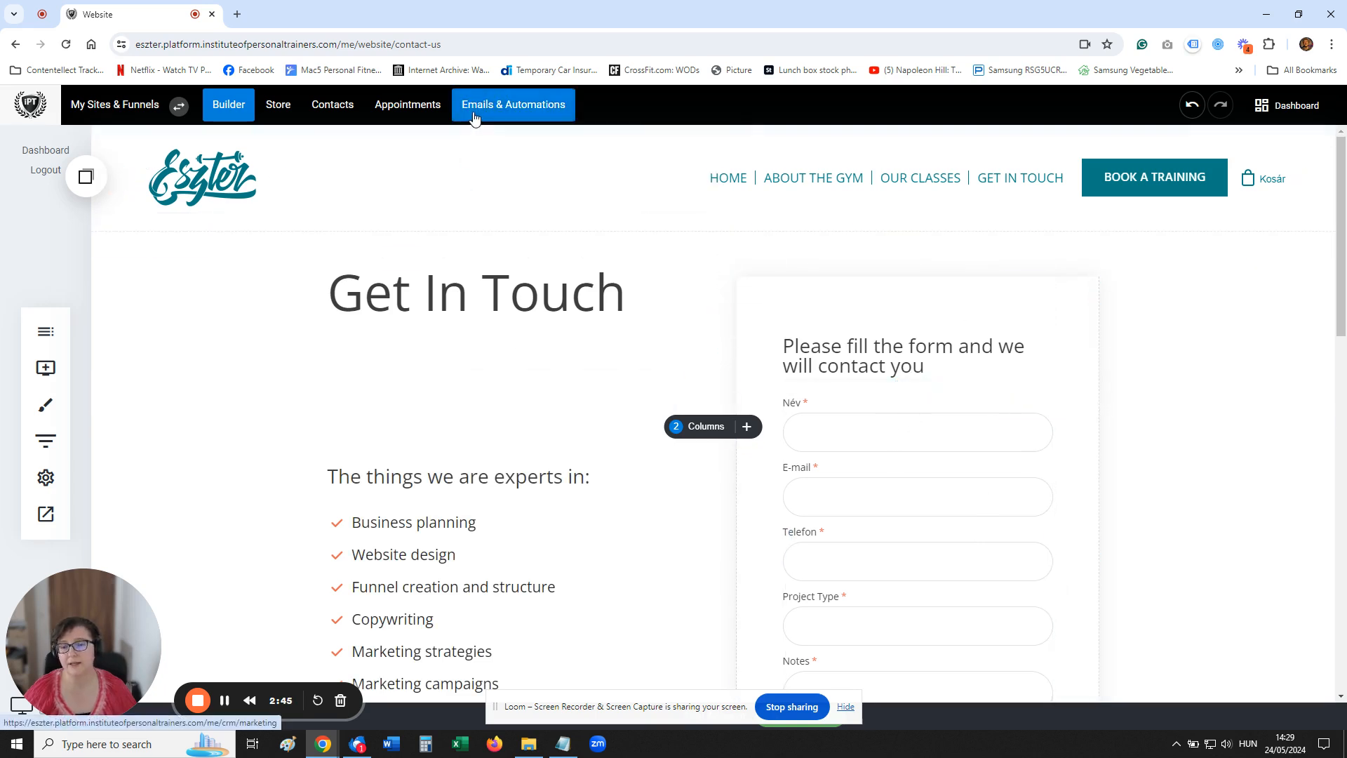
Preview the contact page in a new browser tab and fill in the form's name, e-mail and phone number
click(47, 514)
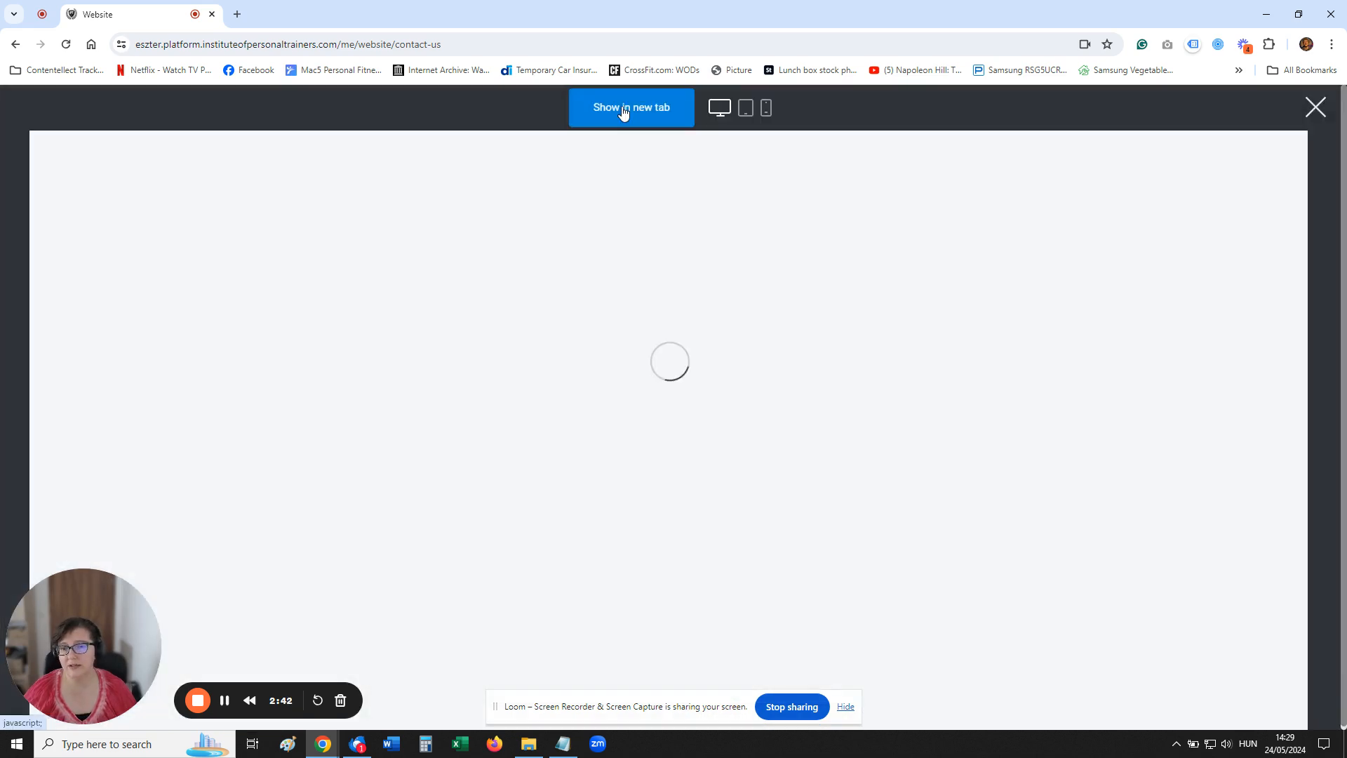
click(623, 111)
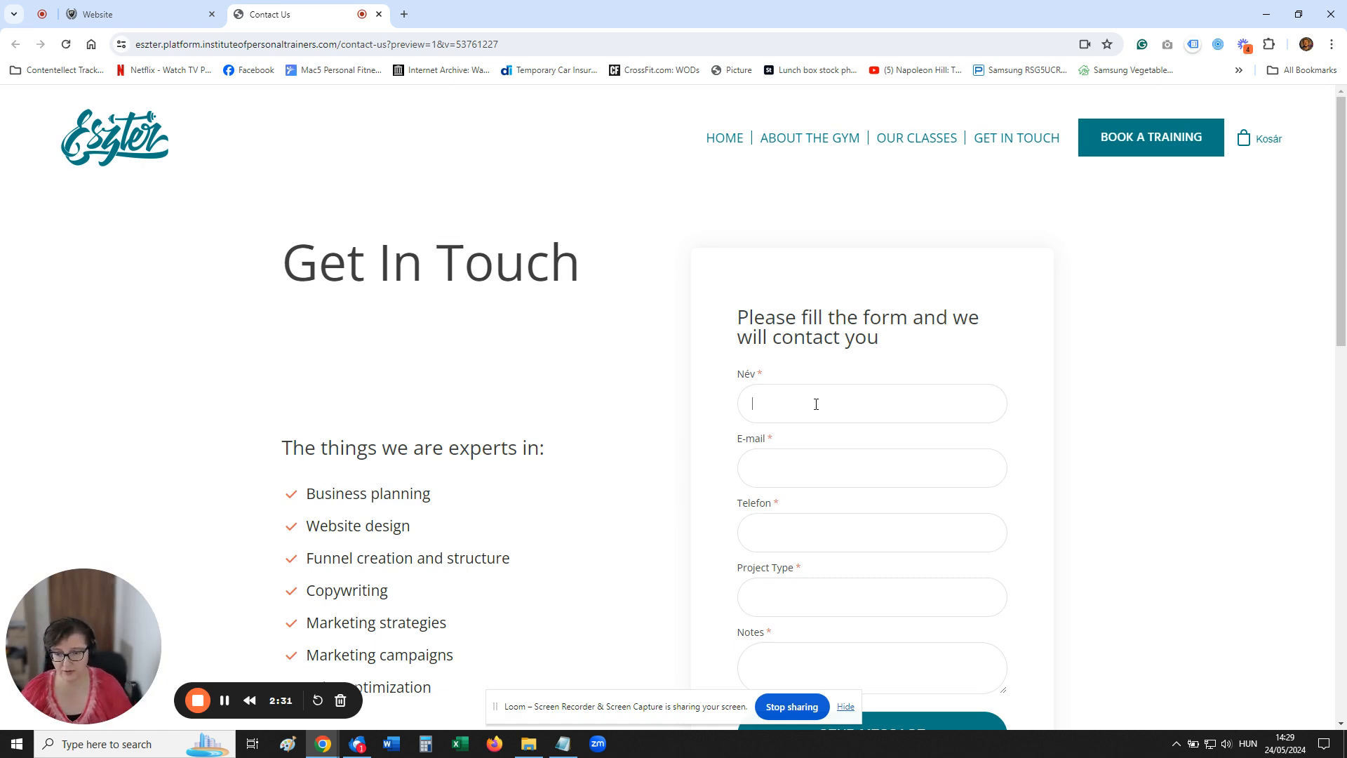
text(zter)
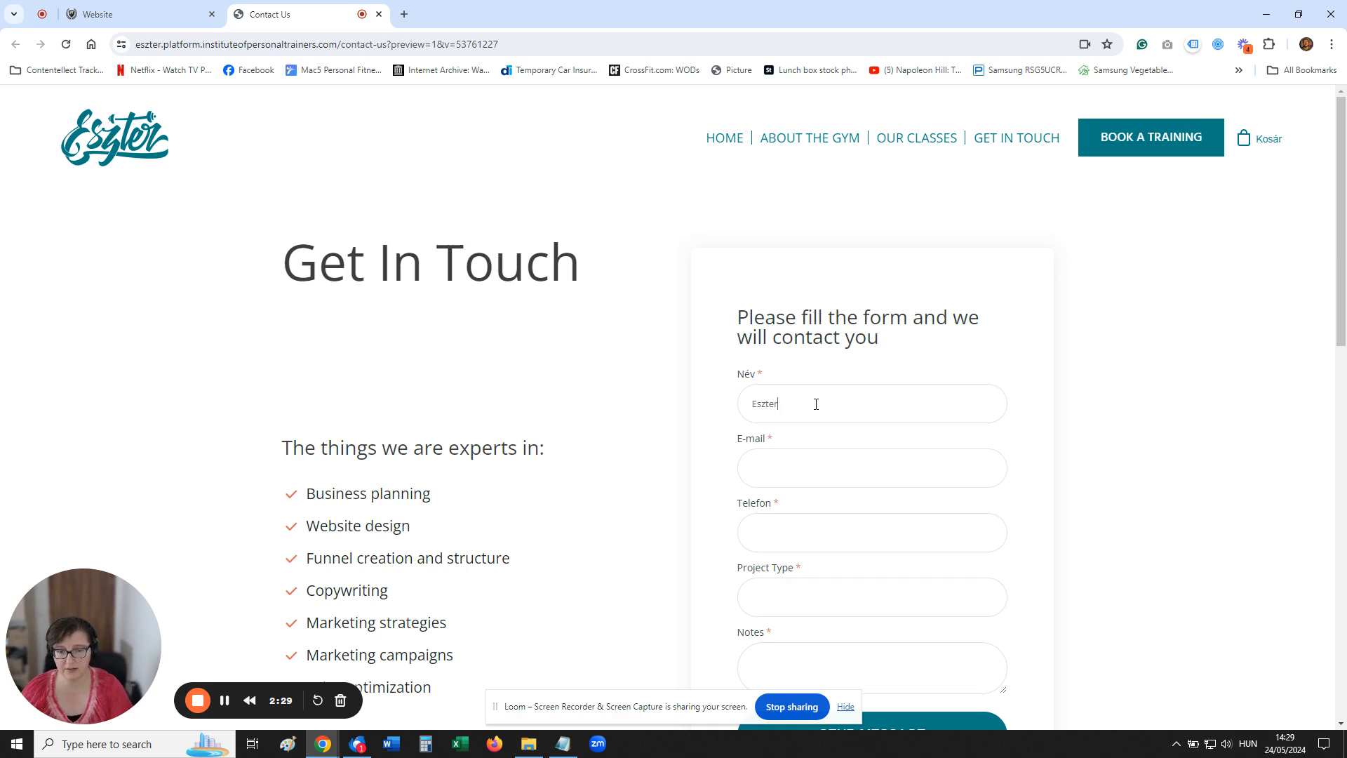
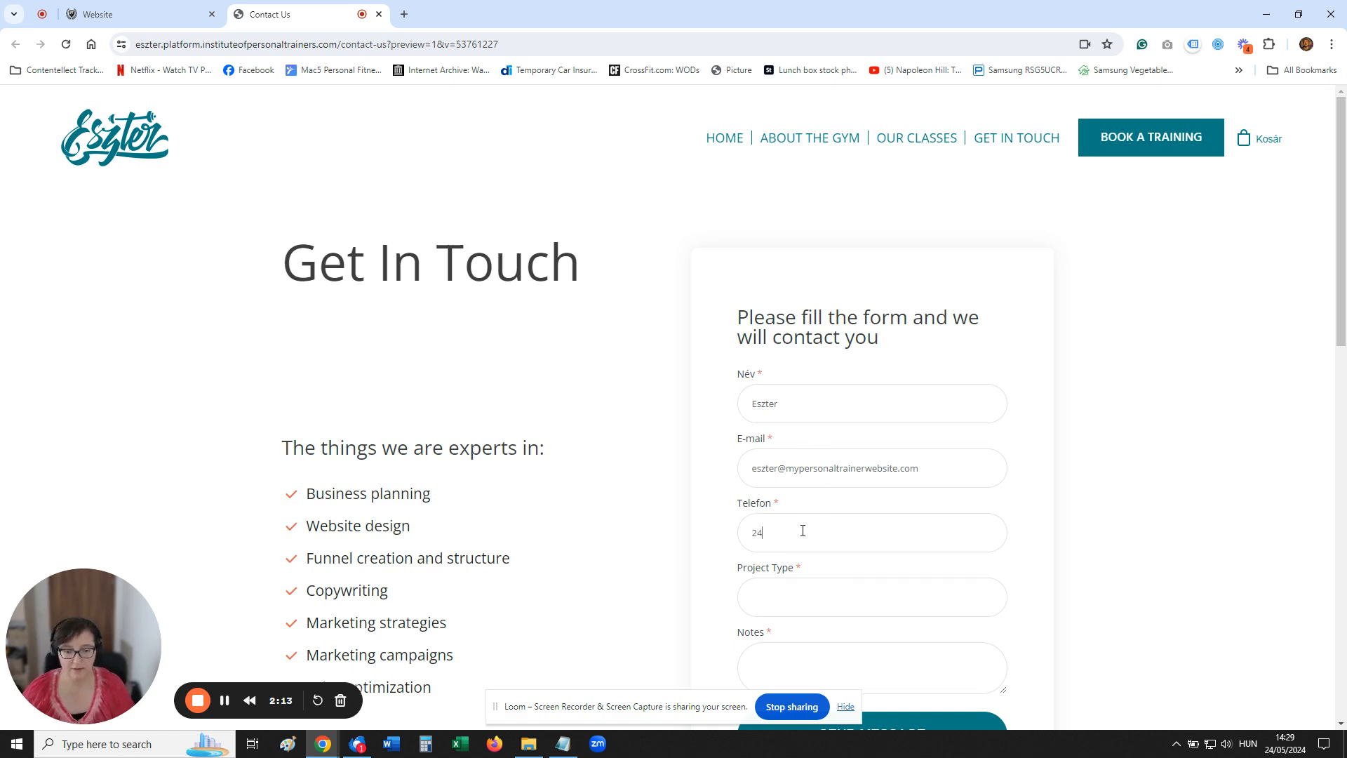
Enter "asdfgaga" as the project type and "Testing" as the notes, and send the form message
click(807, 589)
text(asdfgaga)
scroll(807, 589, down, 2)
click(805, 542)
text(Testing)
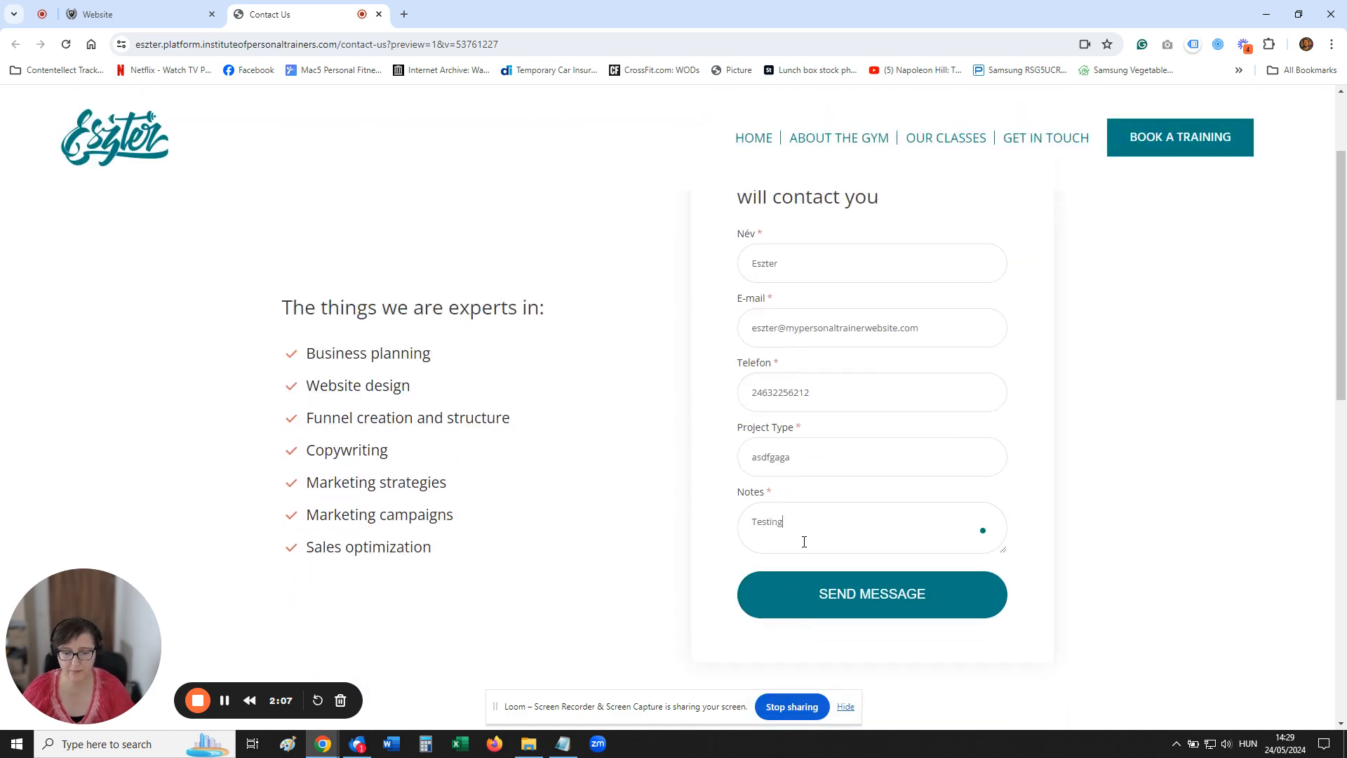
click(844, 591)
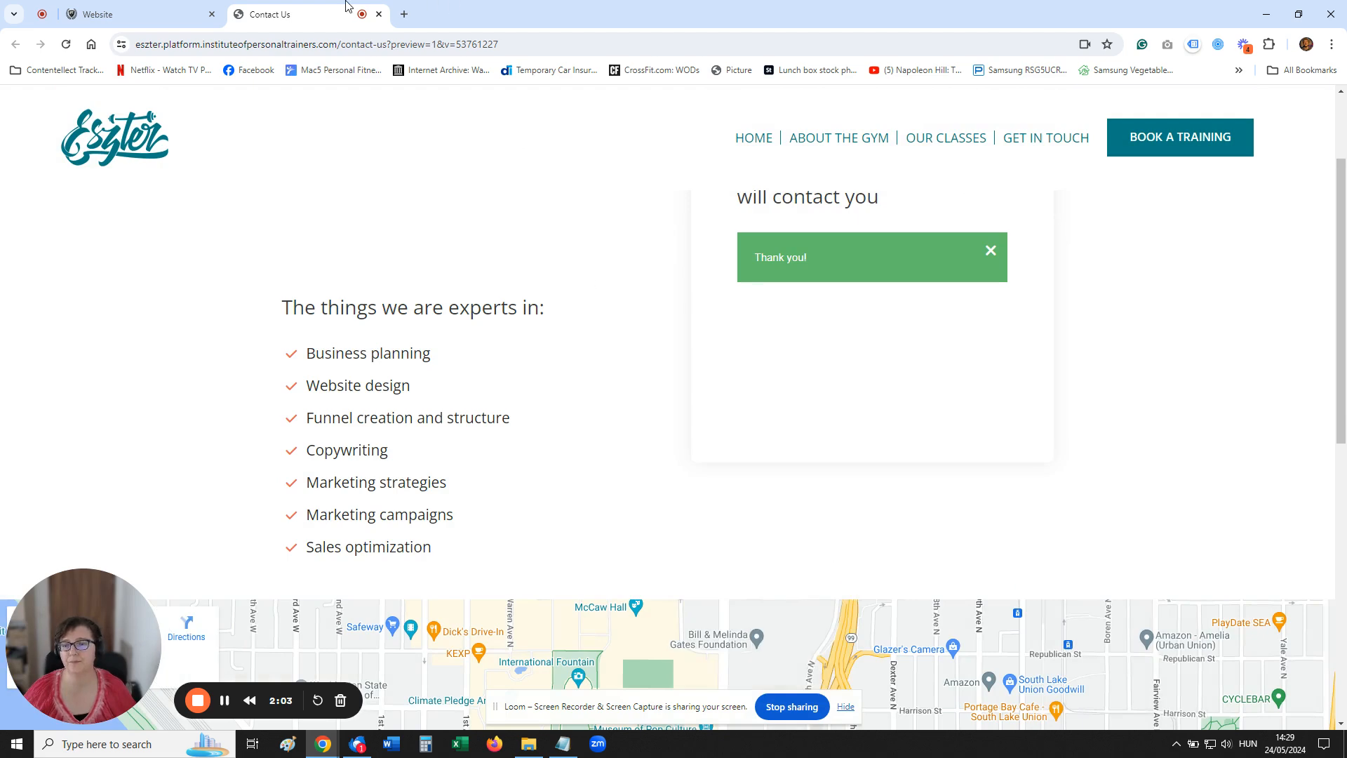
Check the subscribers of the Contact Form list in the site's email marketing area and return to the lists overview
click(148, 6)
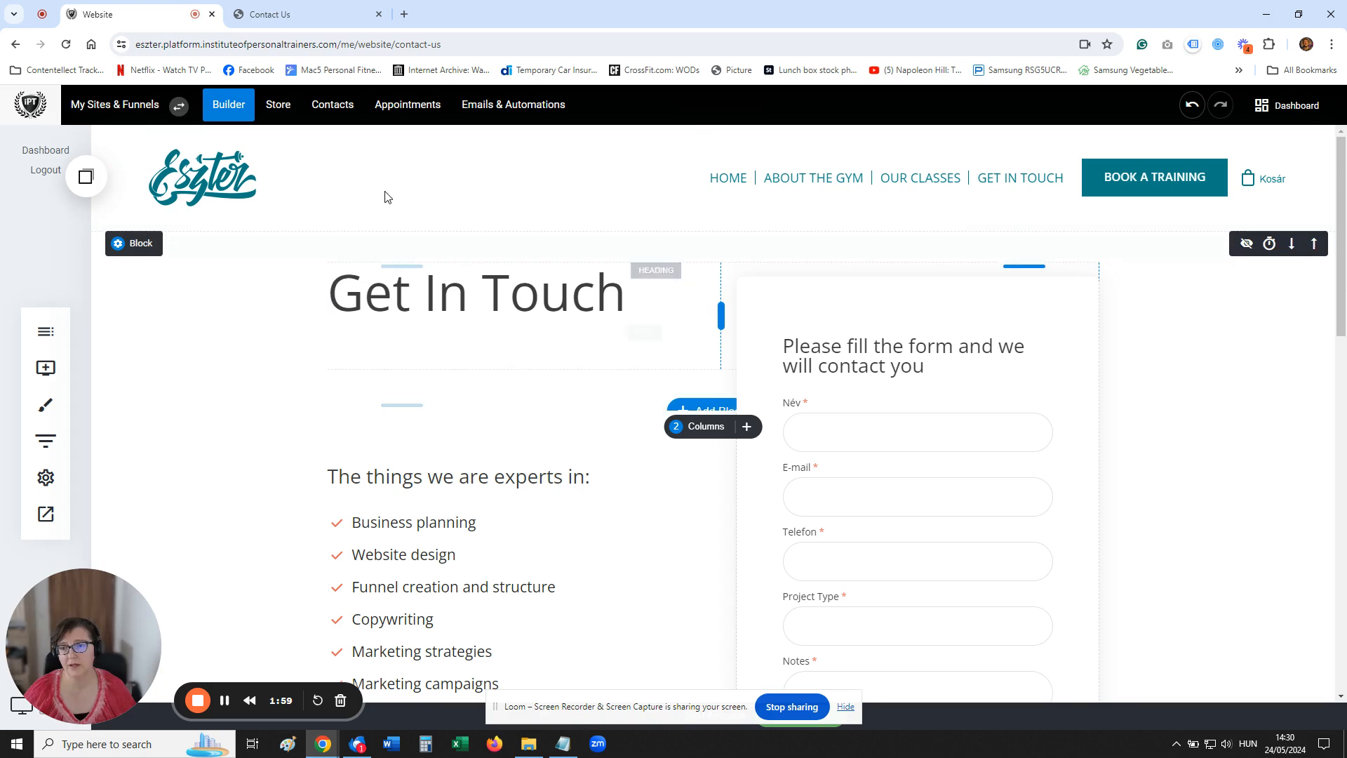
click(508, 109)
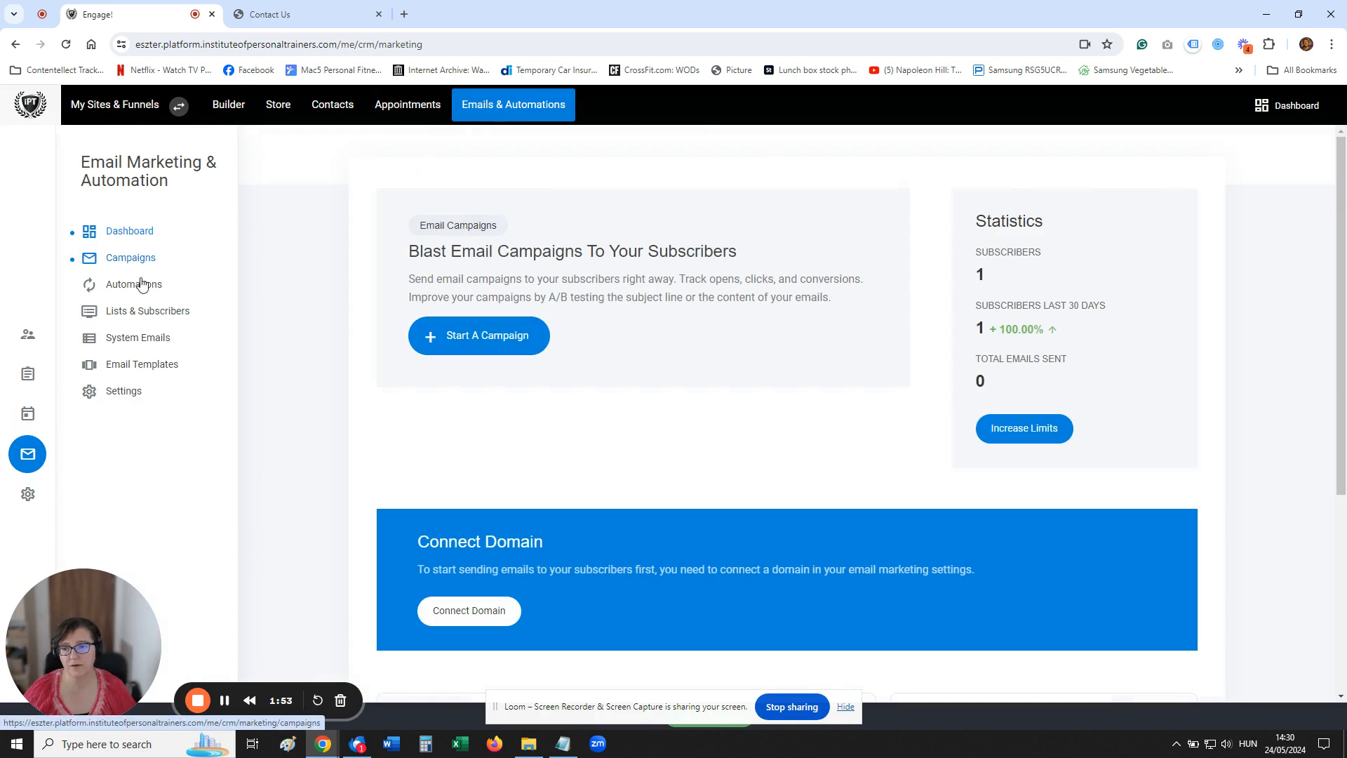
click(162, 314)
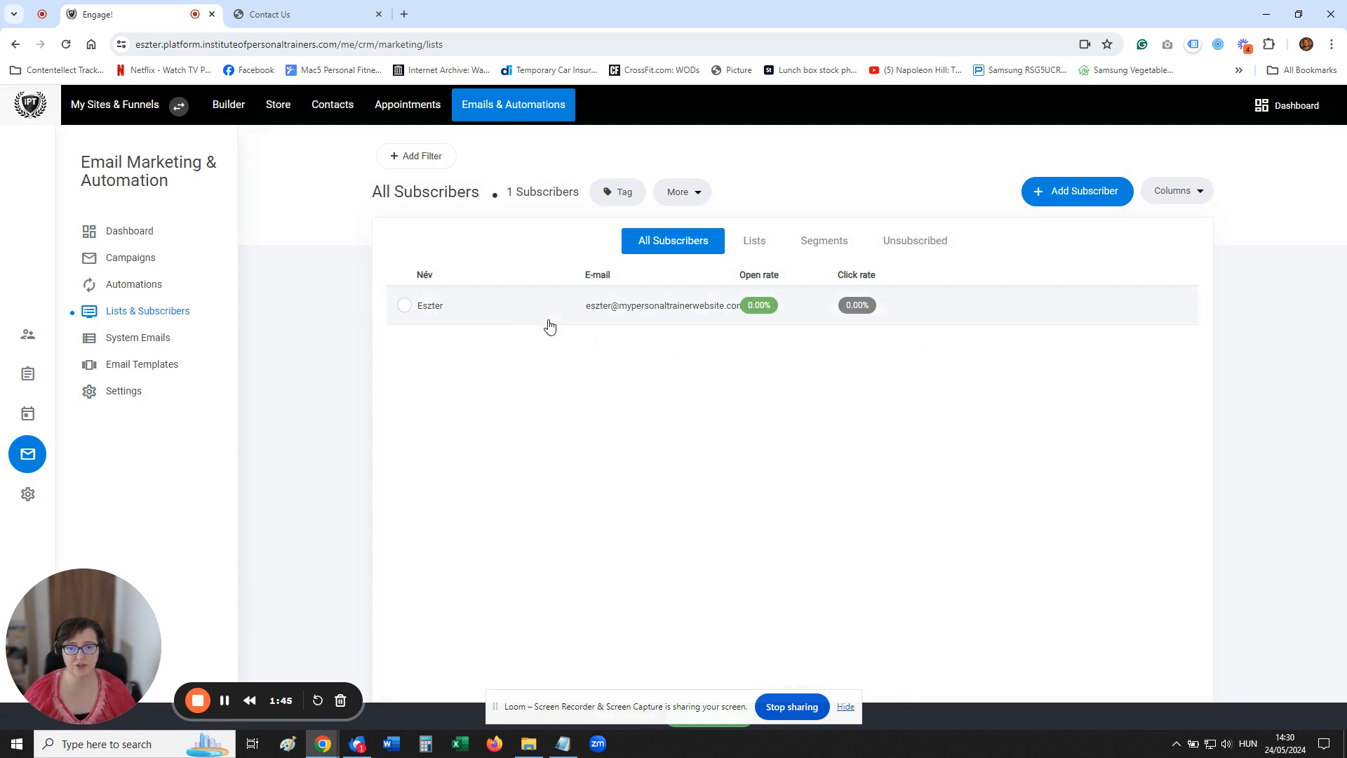
click(760, 247)
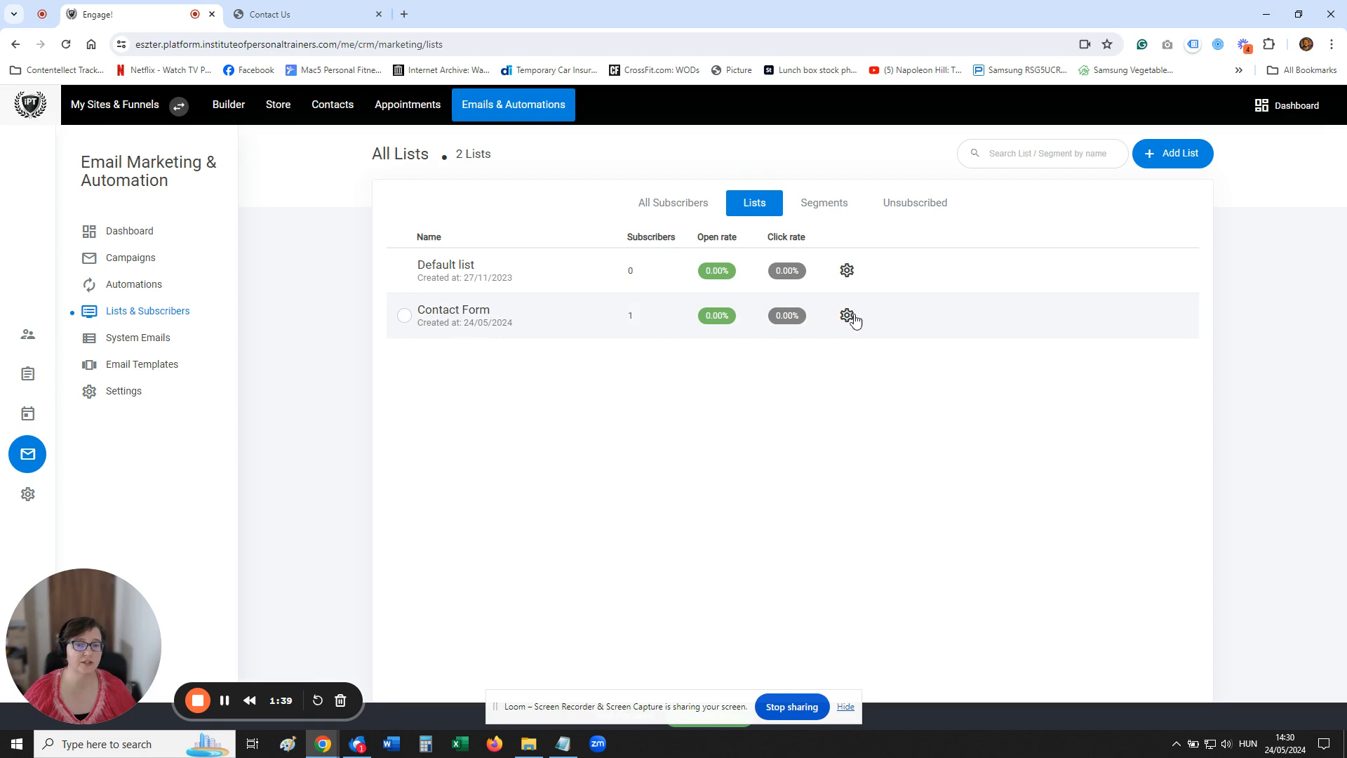
click(517, 309)
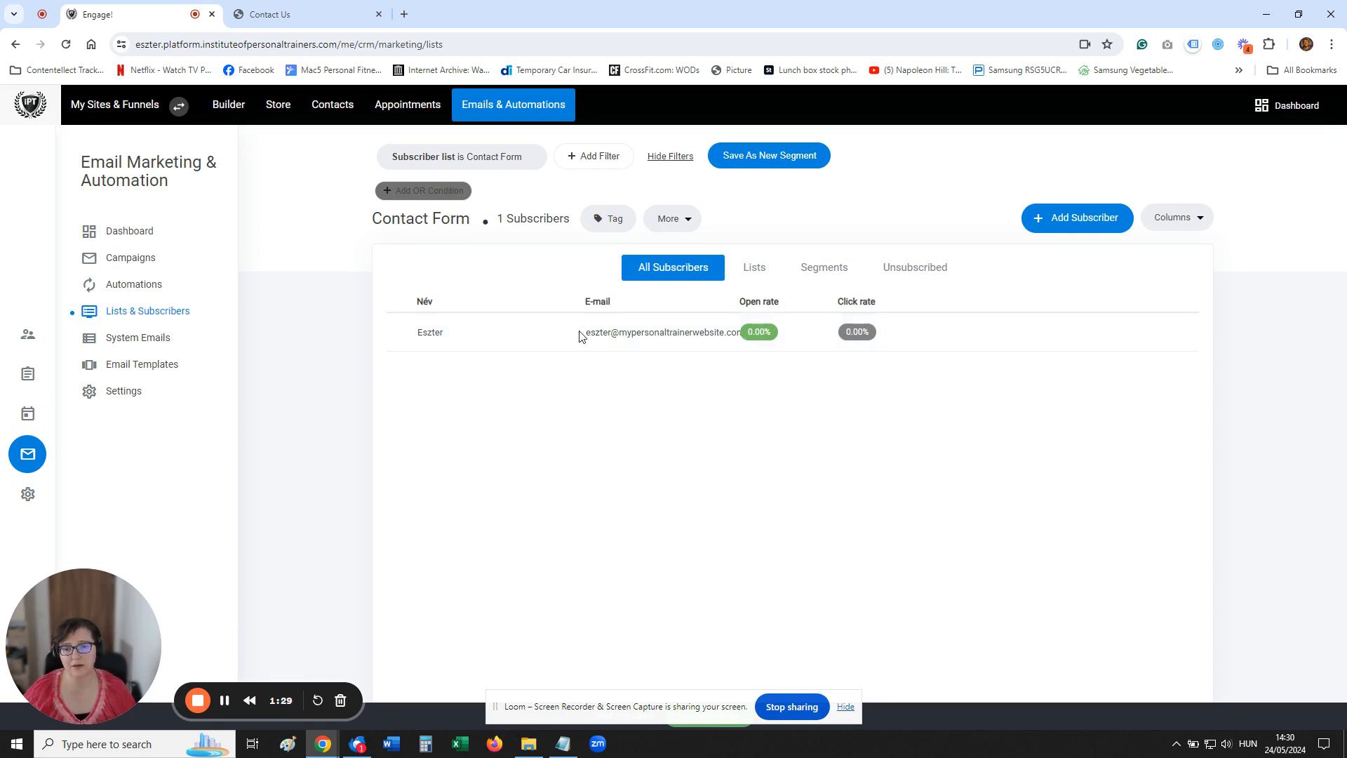
click(755, 267)
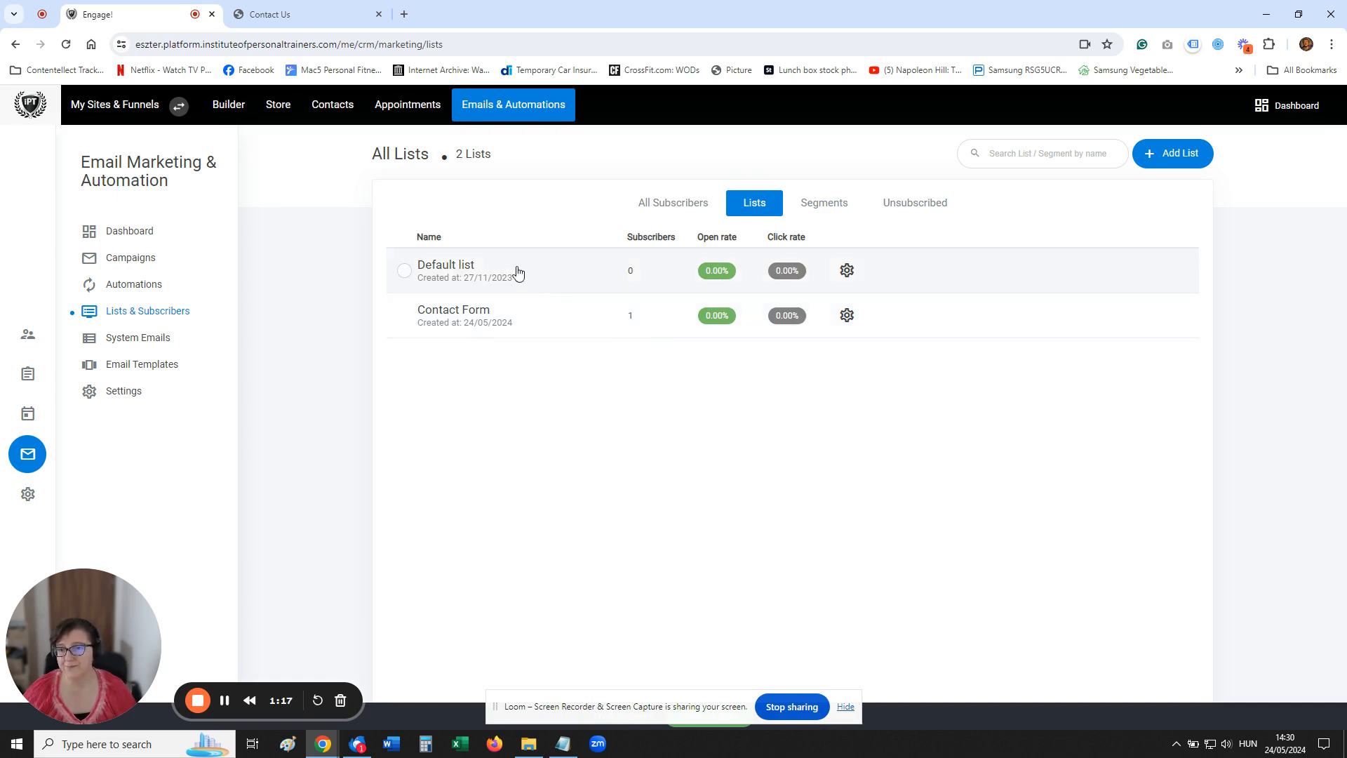
Reopen the Contact Us page in the website builder and close the page list
click(238, 107)
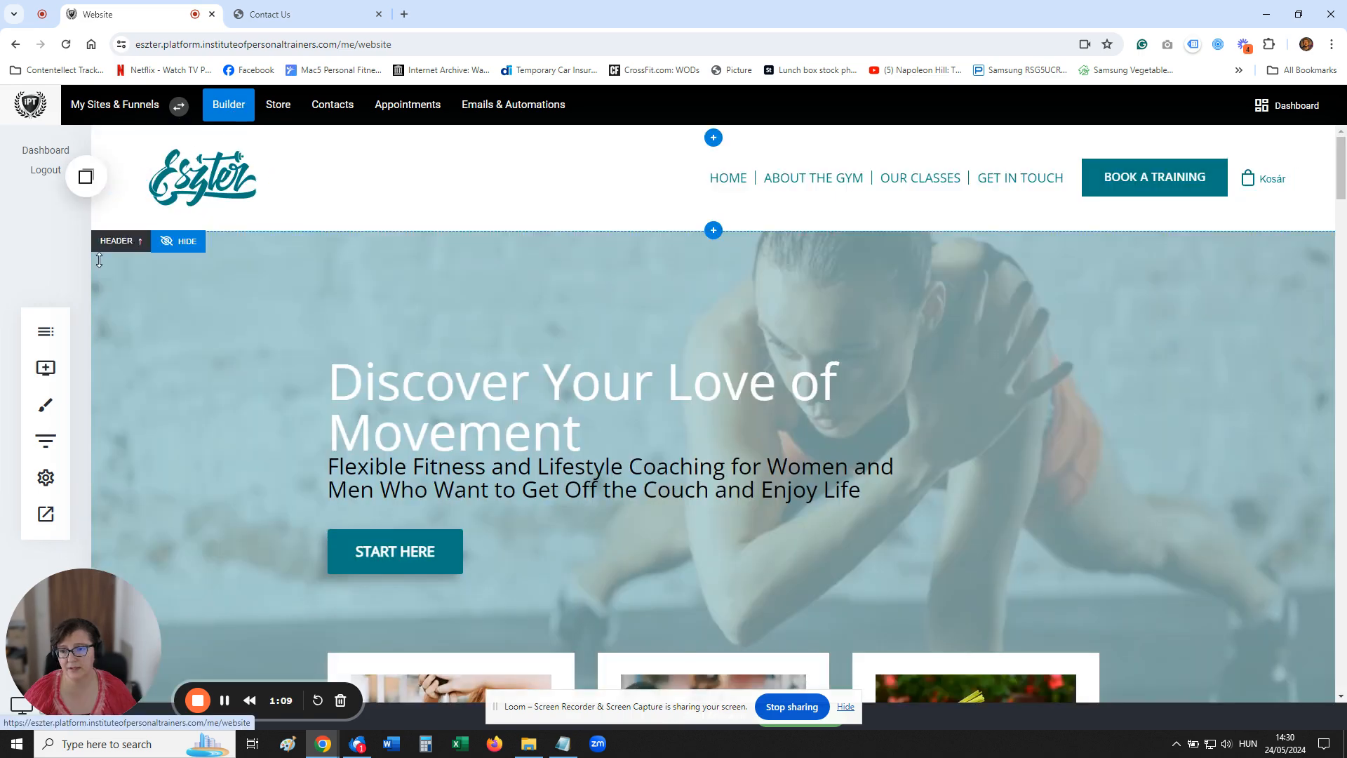
click(46, 331)
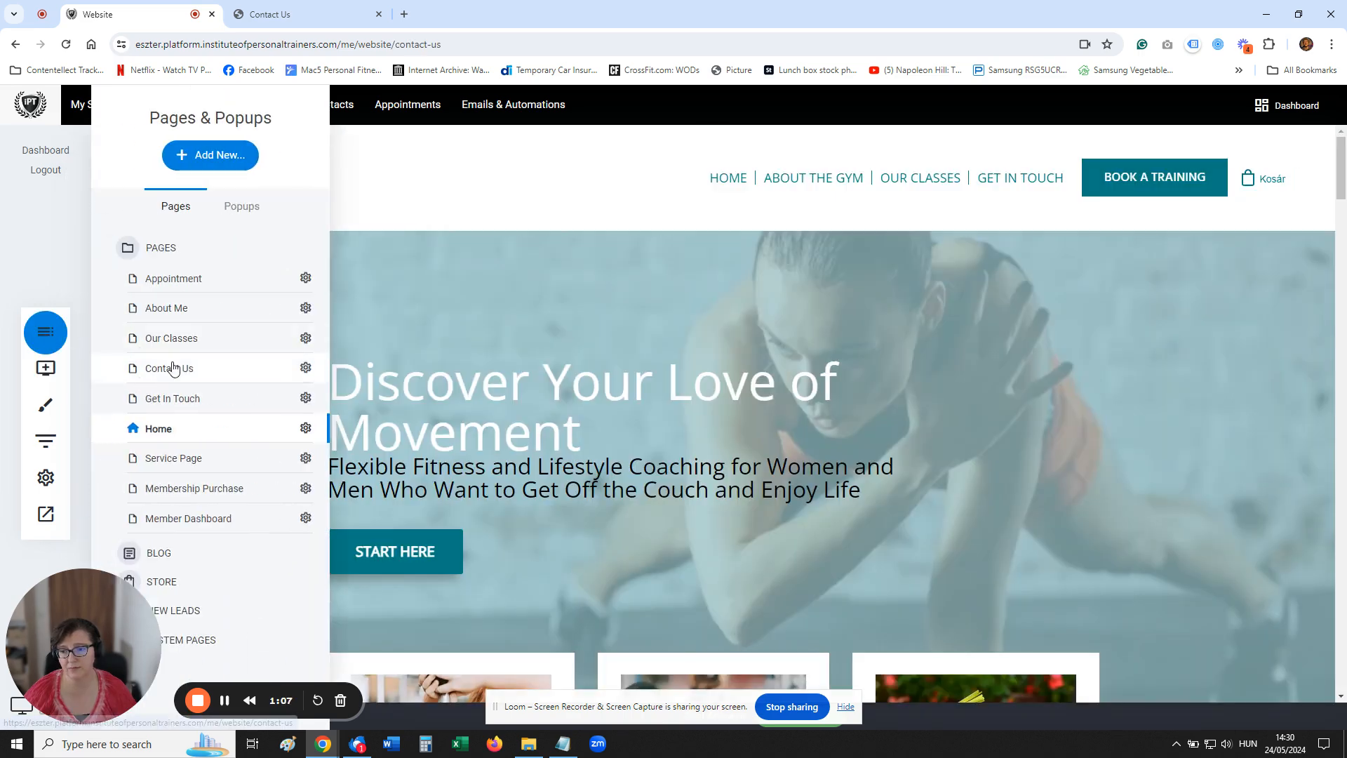
click(173, 370)
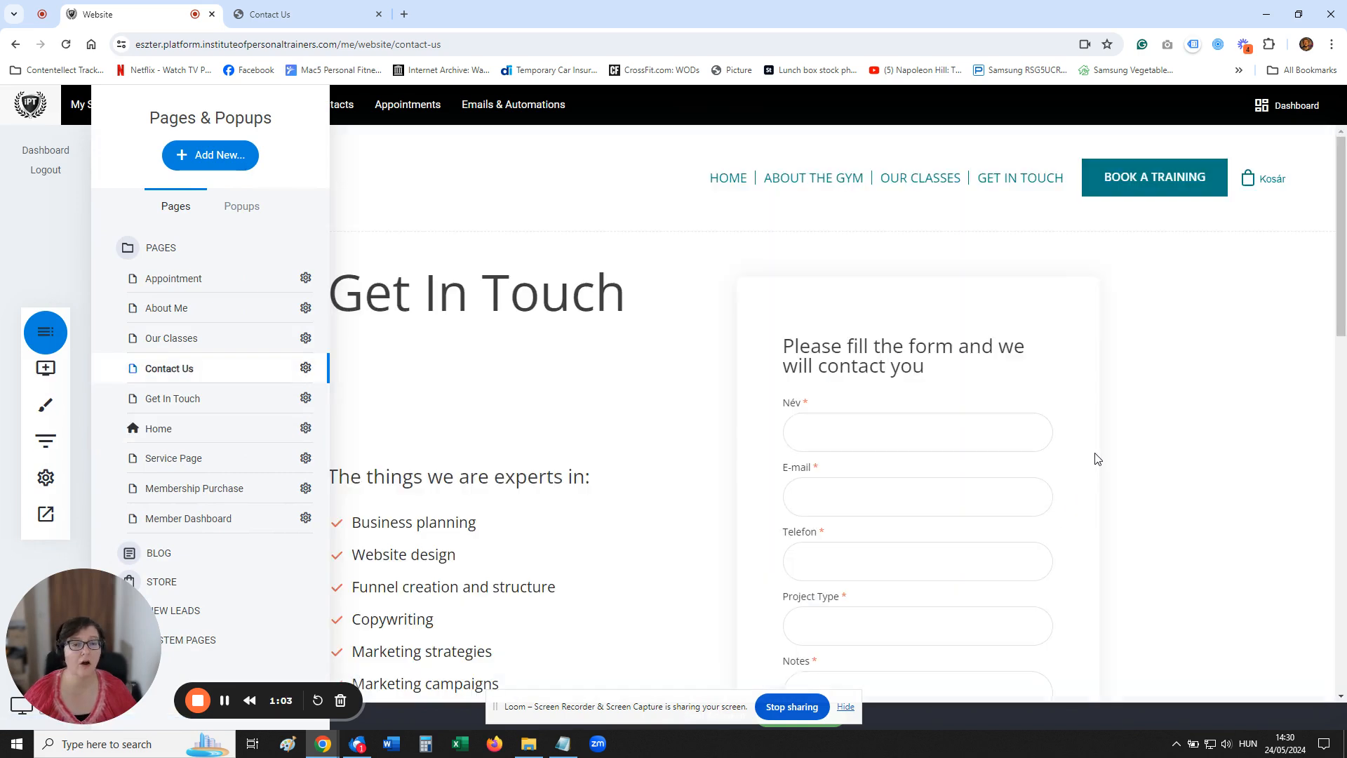
click(1096, 457)
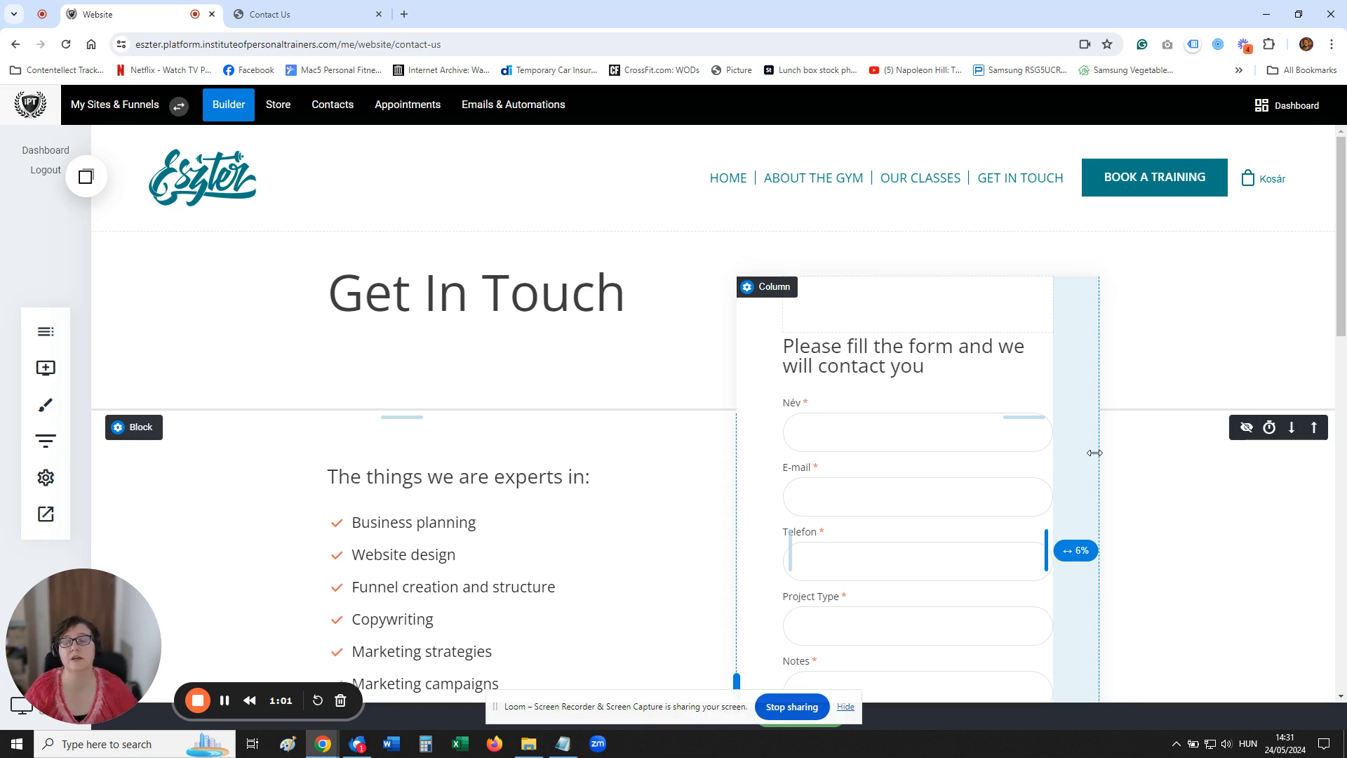